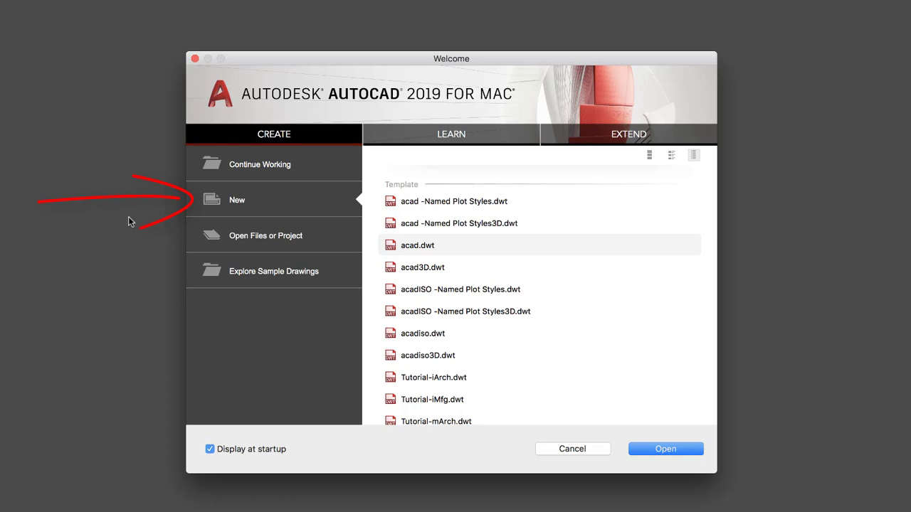
# - Show the recent drawings list, including Deck.dwg, then open and cancel the file browser
pyautogui.click(237, 172)
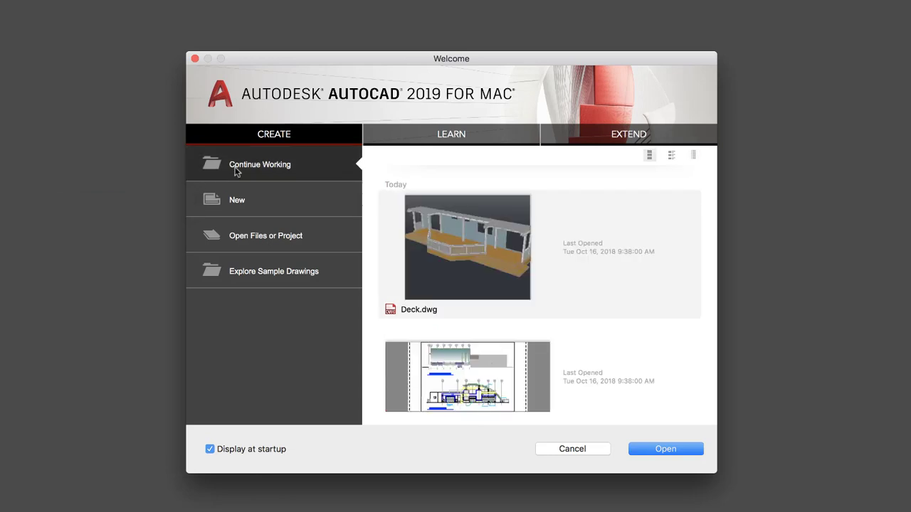
pyautogui.click(244, 239)
pyautogui.click(599, 305)
pyautogui.click(448, 138)
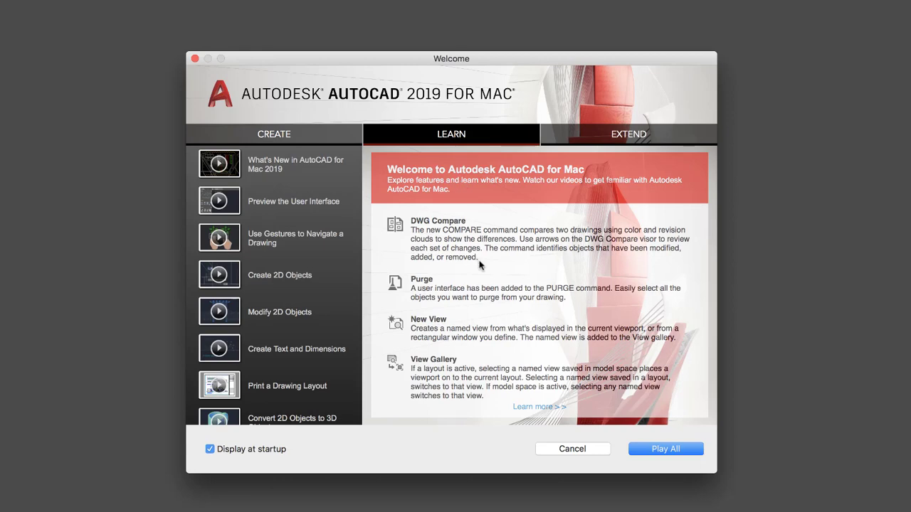
pyautogui.scroll(-3, 479, 265)
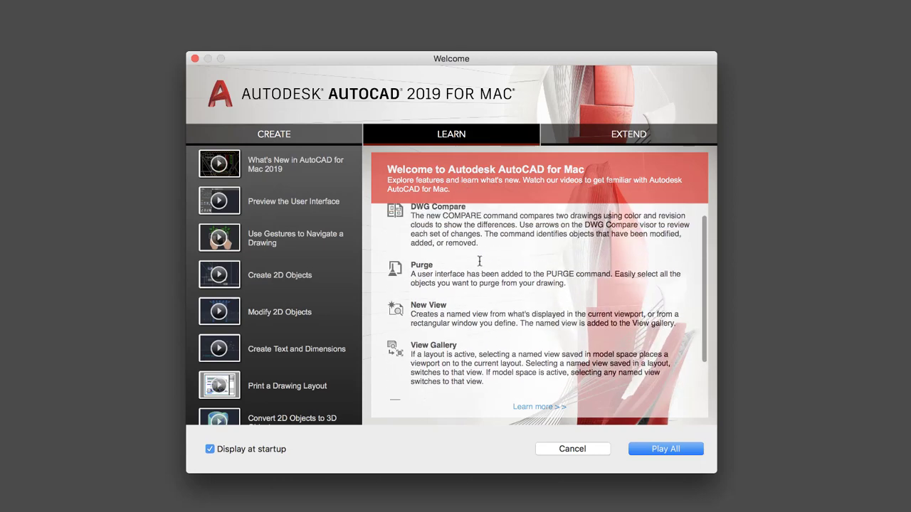
pyautogui.scroll(3, 479, 265)
pyautogui.click(281, 167)
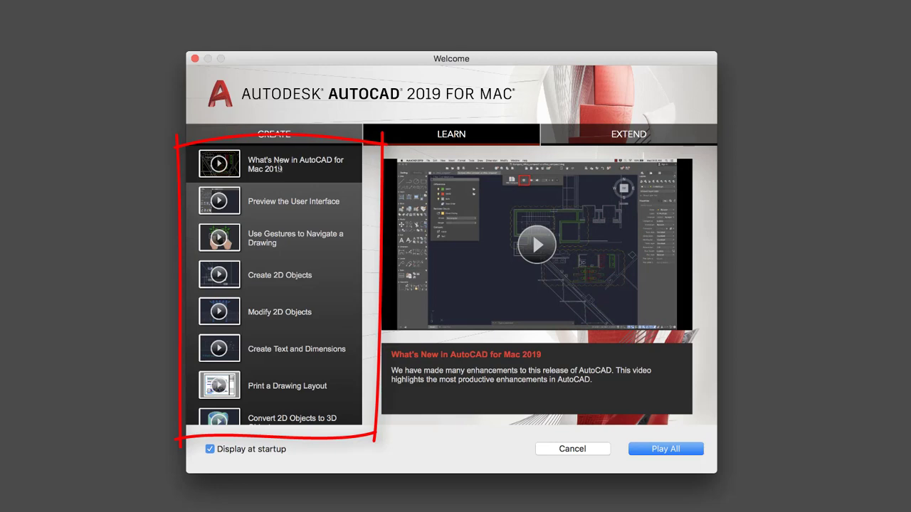
pyautogui.click(424, 139)
pyautogui.click(598, 139)
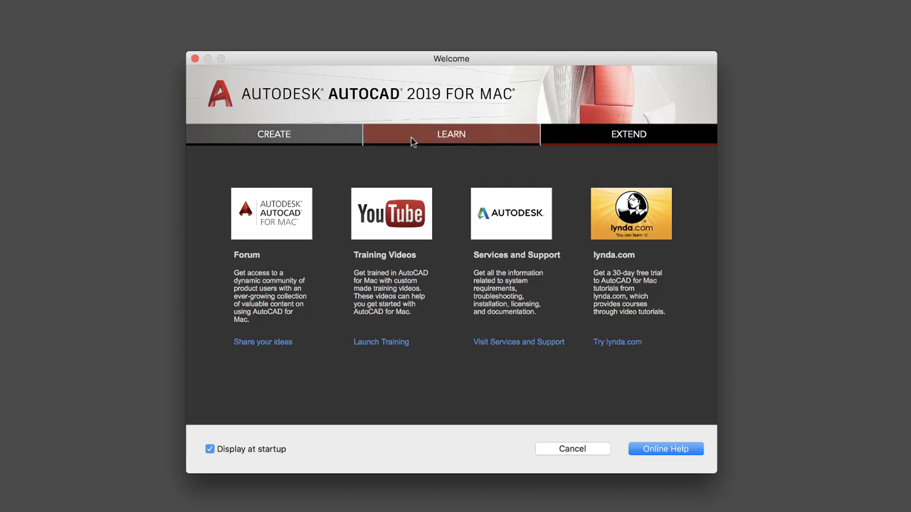
pyautogui.click(304, 138)
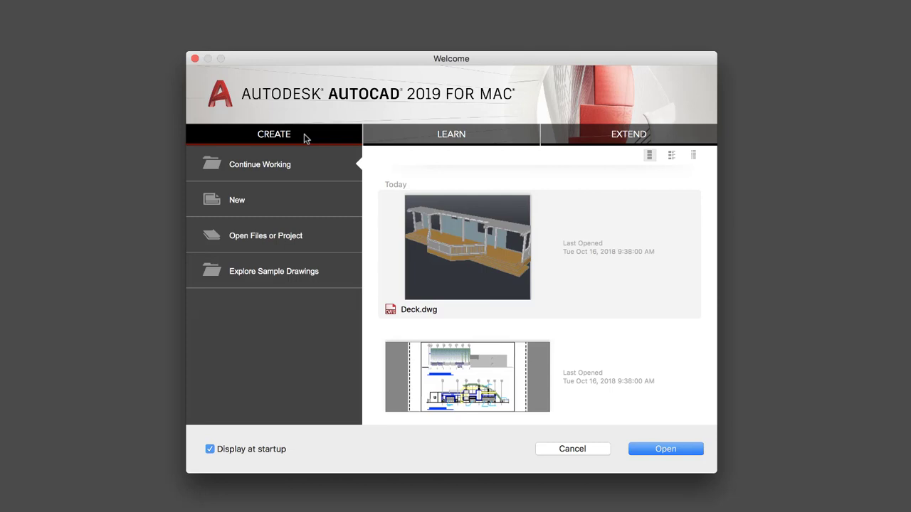
# - Create Drawing1.dwg from a template and briefly view the Sign In options
pyautogui.click(291, 201)
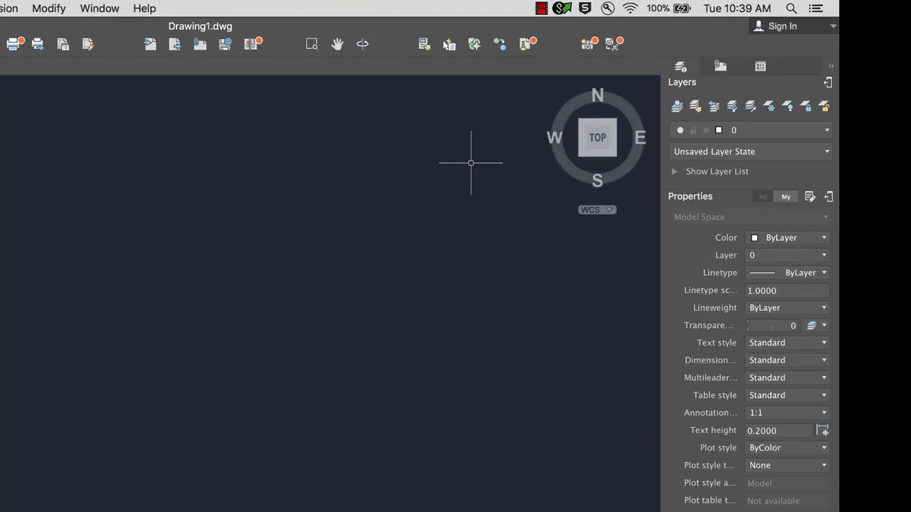
pyautogui.click(833, 26)
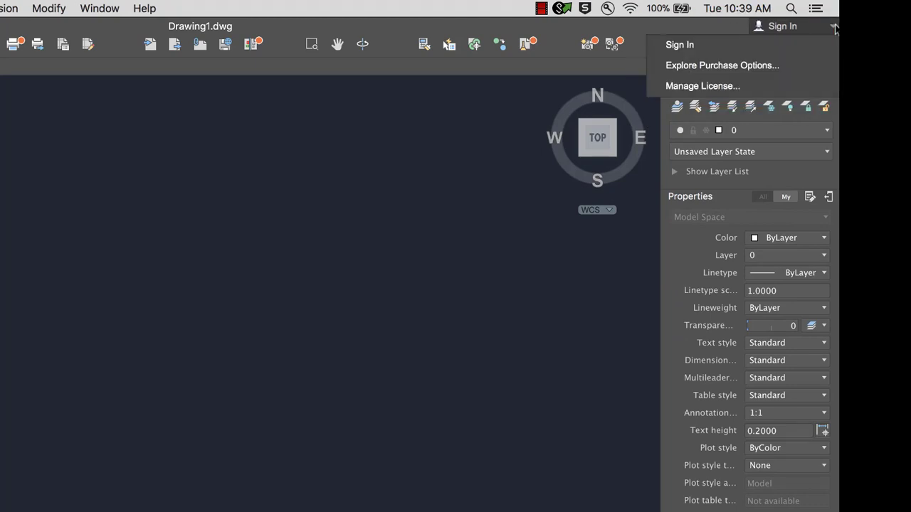
pyautogui.click(709, 20)
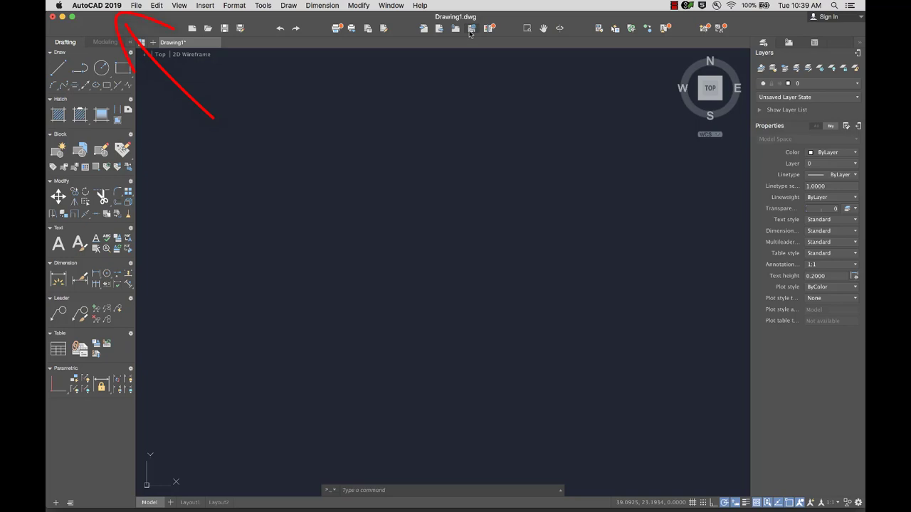
pyautogui.click(106, 7)
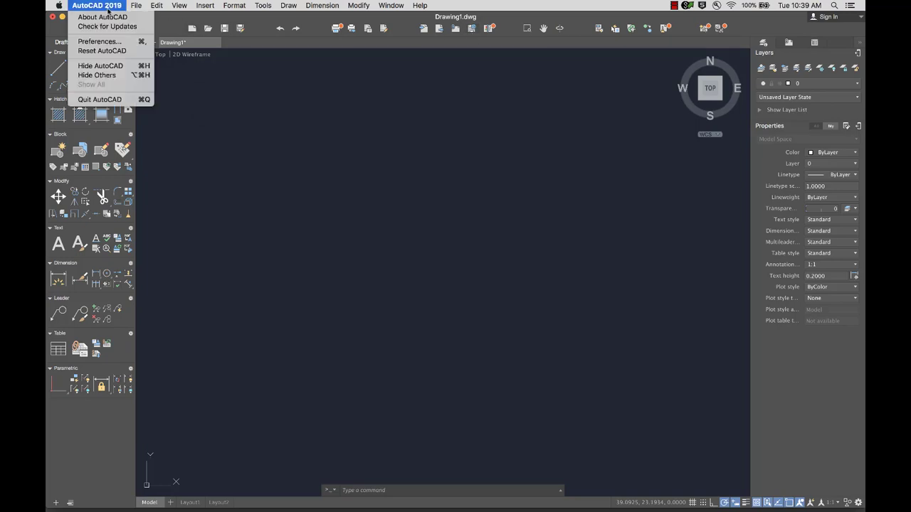
pyautogui.click(107, 10)
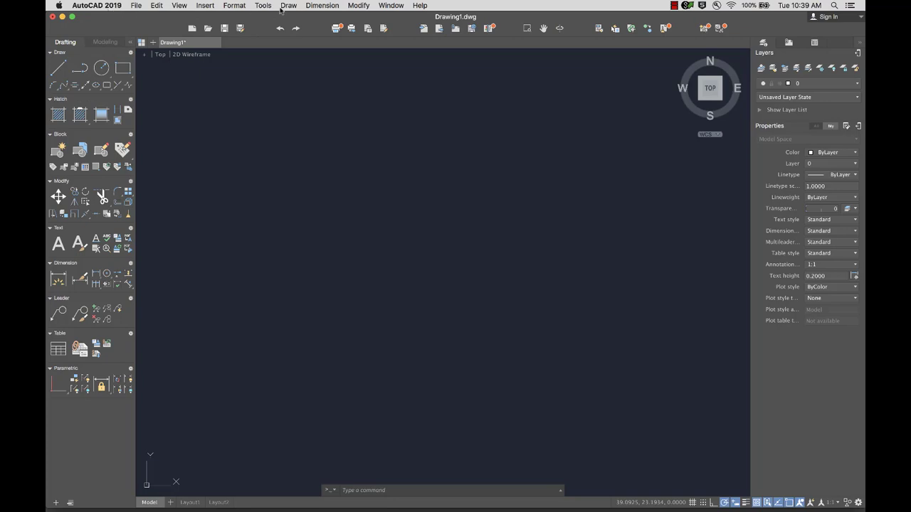
pyautogui.click(420, 6)
pyautogui.write('c')
pyautogui.moveTo(482, 63)
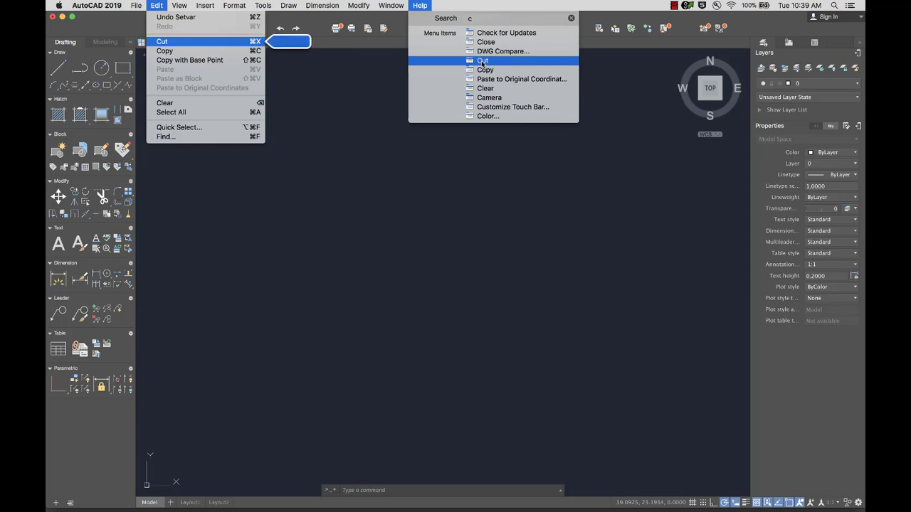
pyautogui.click(483, 63)
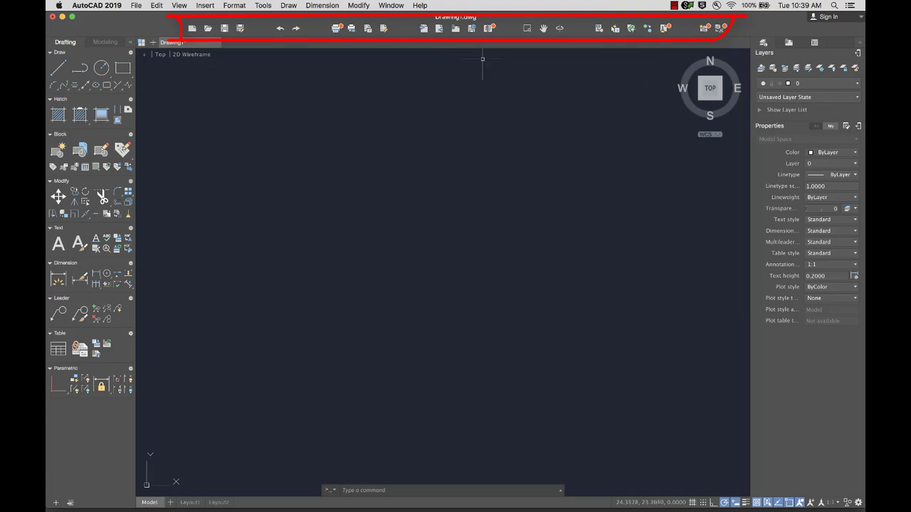
# - Open Customize Toolbar from the toolbar's context menu, then close it with Done
pyautogui.rightClick(508, 28)
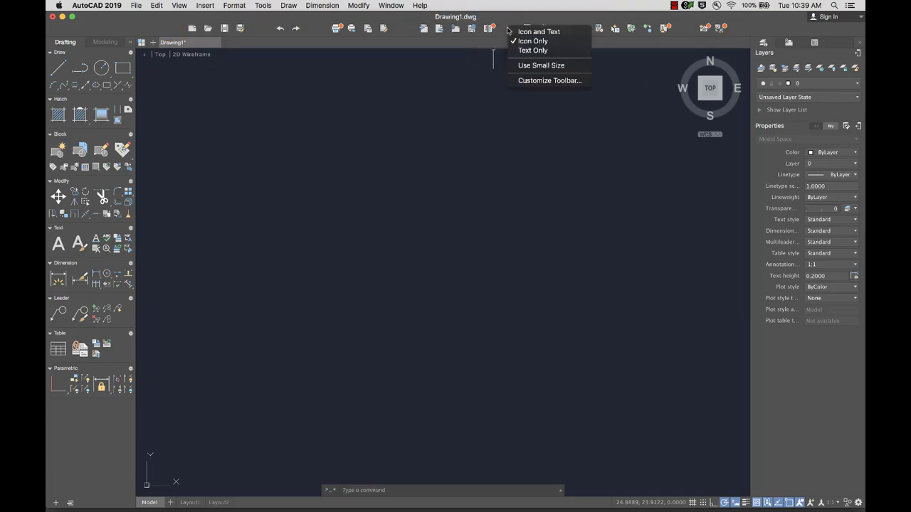
pyautogui.click(531, 81)
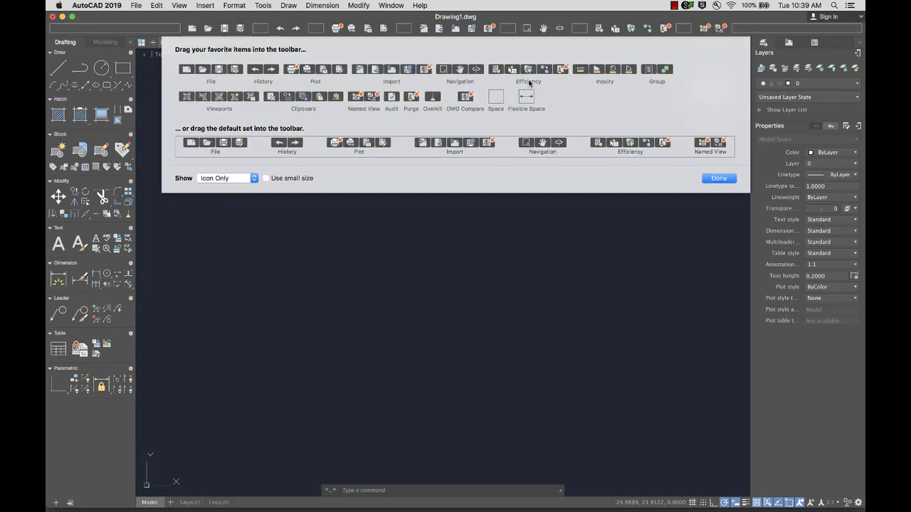
pyautogui.click(720, 179)
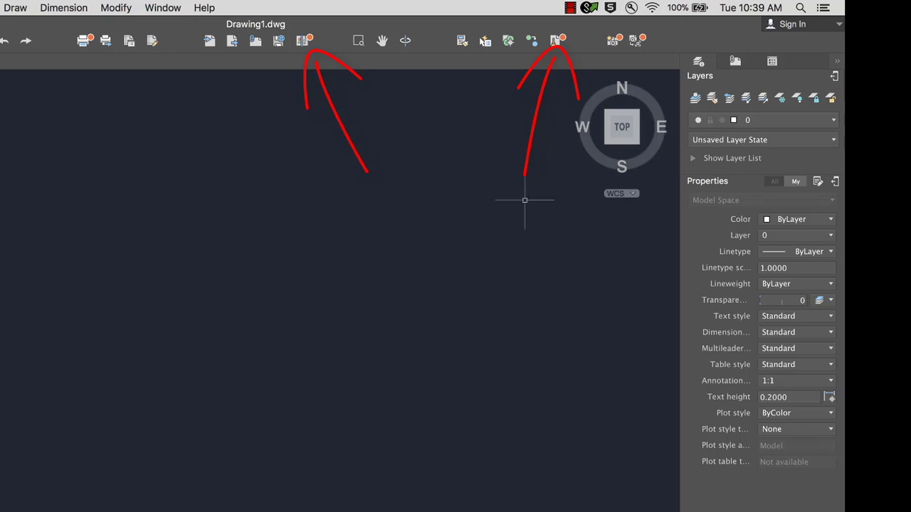
# - Read the DWG Compare online help from its toolbar callout, then return to AutoCAD's Help menu
pyautogui.moveTo(310, 42)
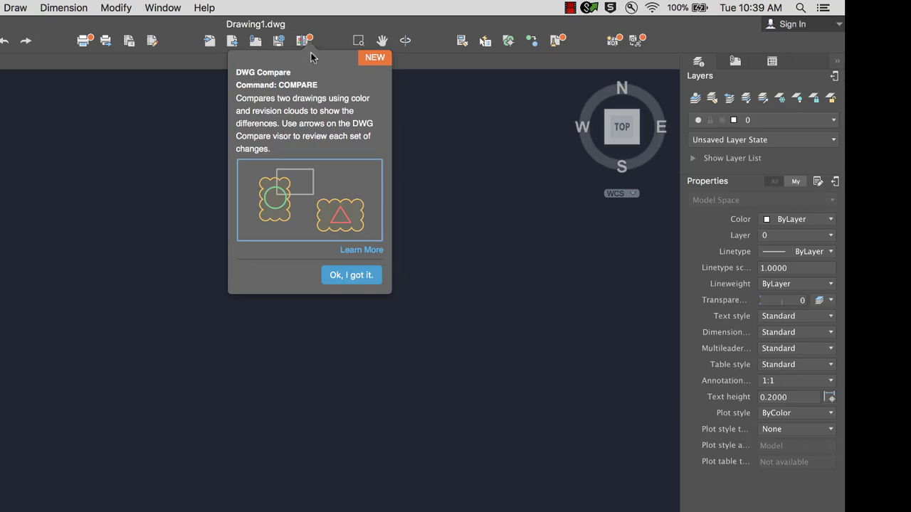
pyautogui.click(363, 249)
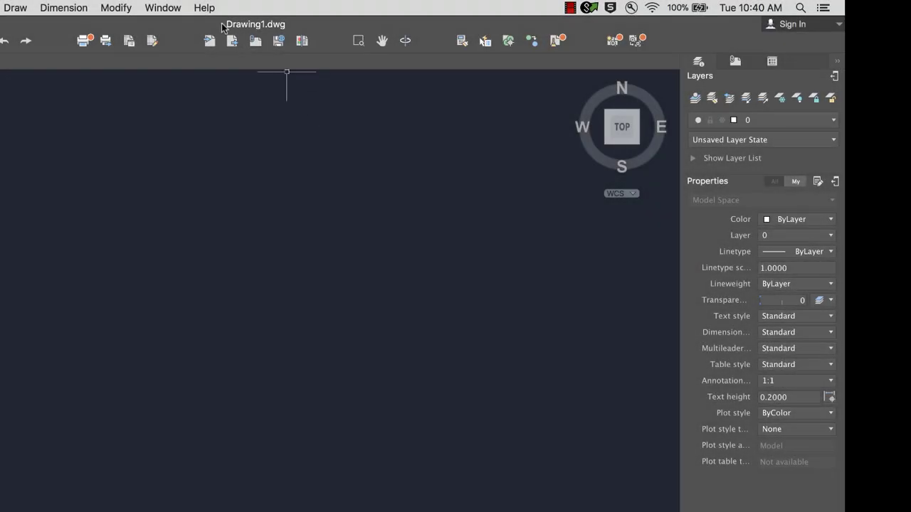
pyautogui.click(204, 8)
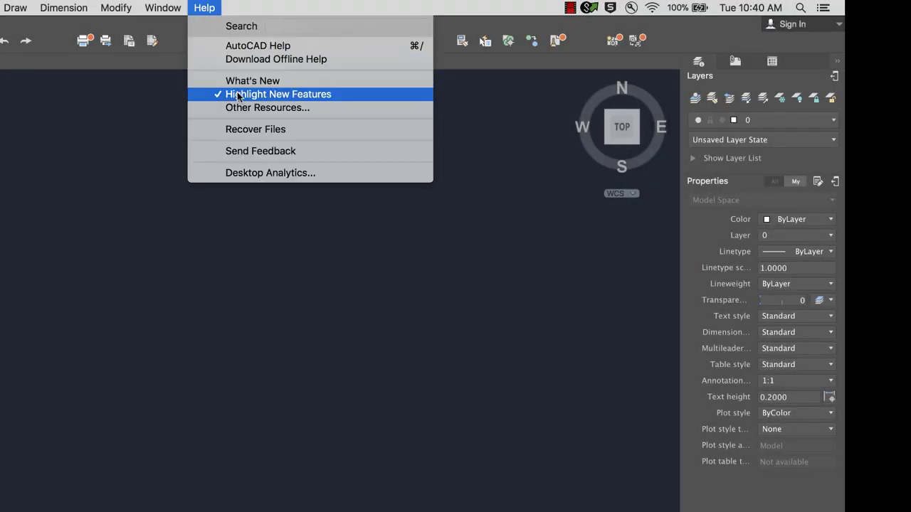
# - Turn Highlight New Features off and back on, then enter shownew as a command
pyautogui.click(238, 95)
pyautogui.click(205, 10)
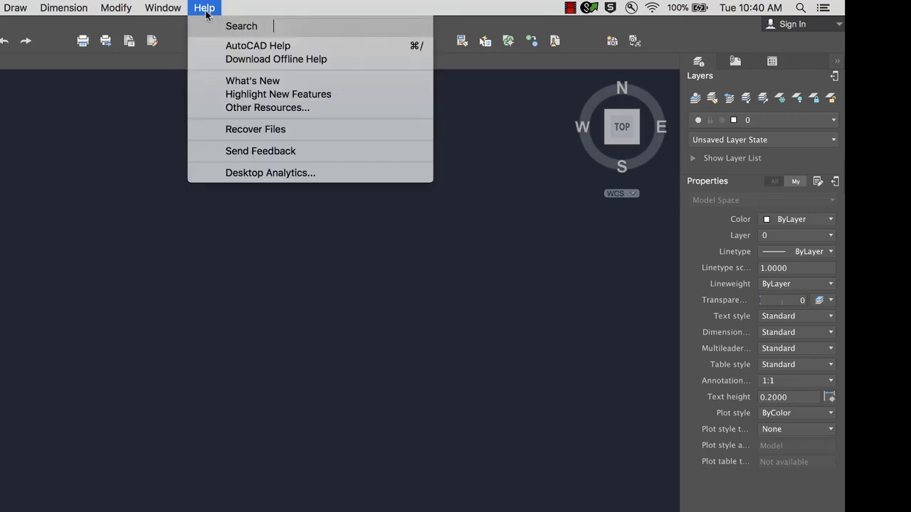
pyautogui.click(244, 95)
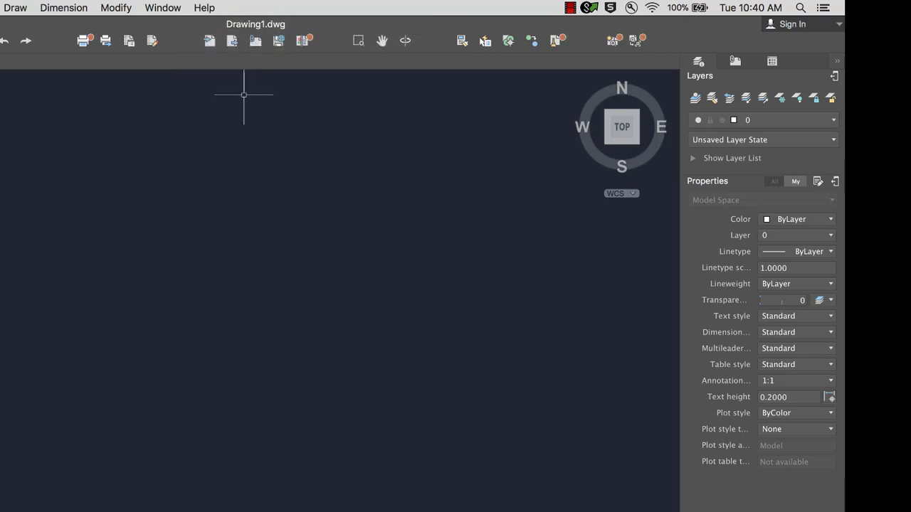
pyautogui.write('shown')
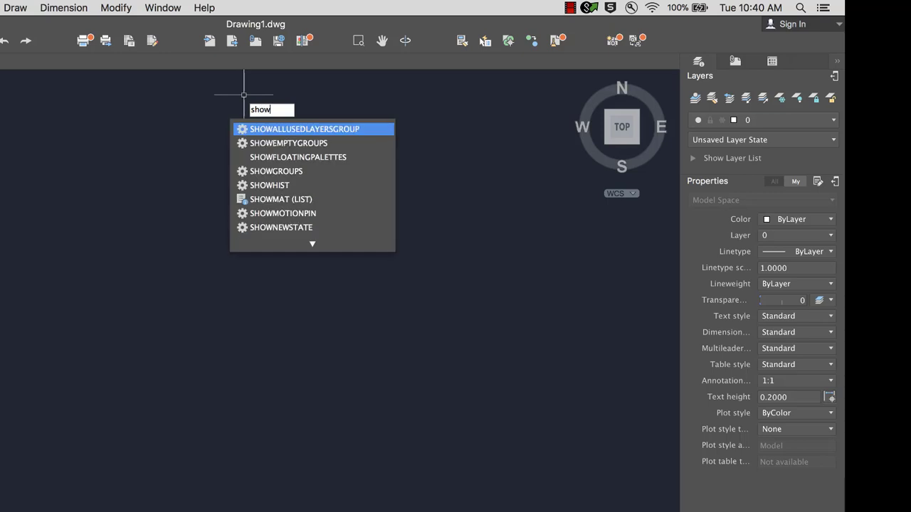
pyautogui.write('ew')
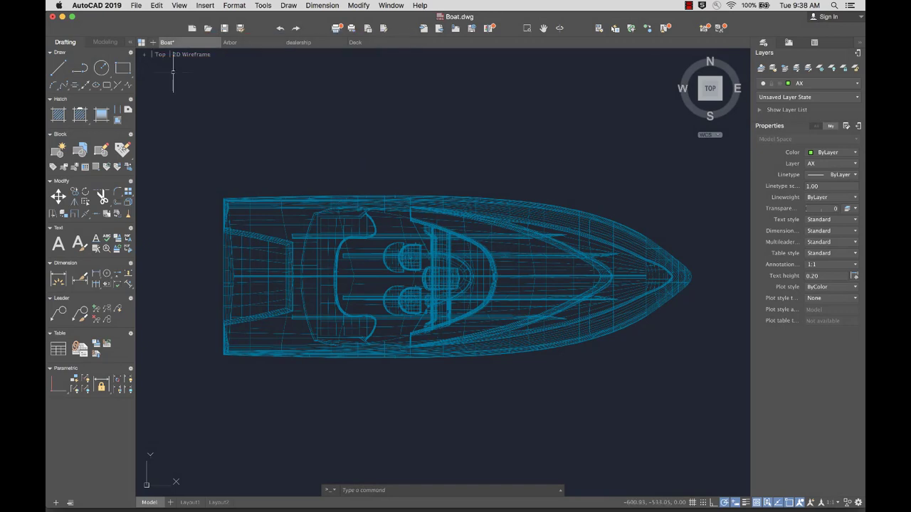
pyautogui.click(142, 44)
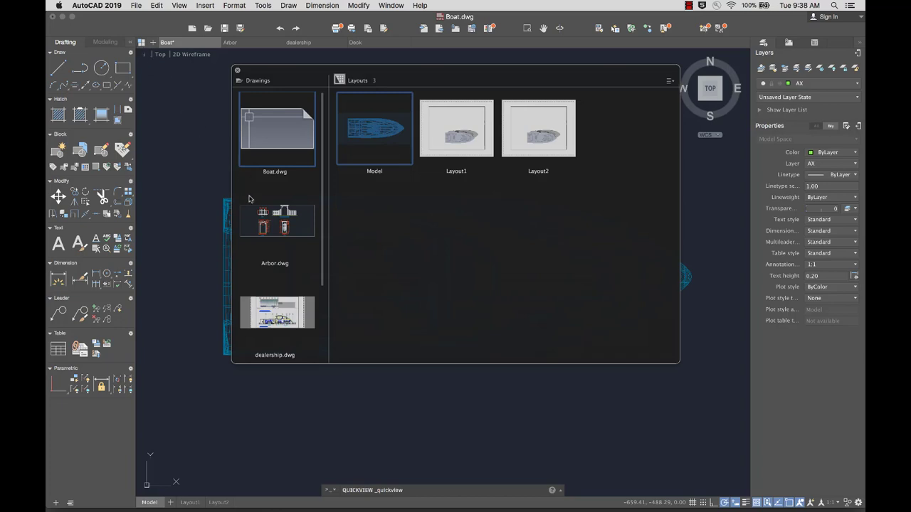
pyautogui.moveTo(286, 314)
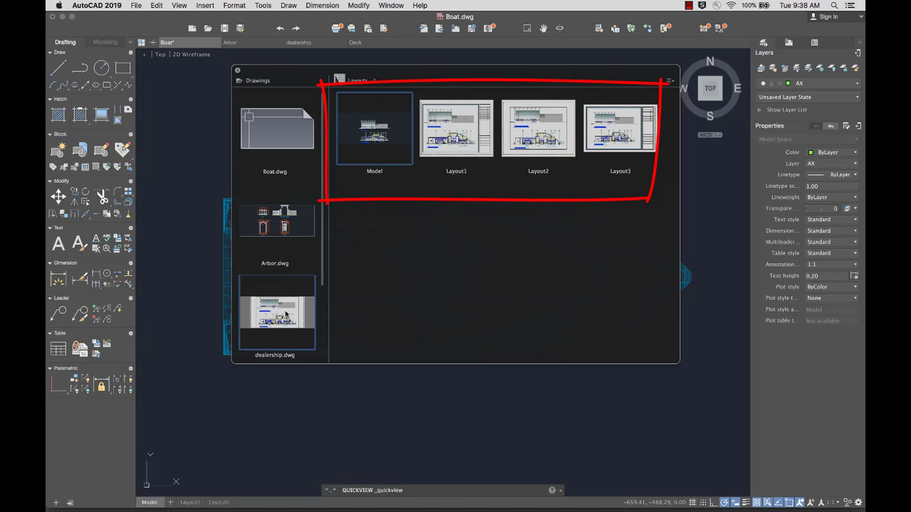
pyautogui.click(237, 71)
pyautogui.rightClick(190, 45)
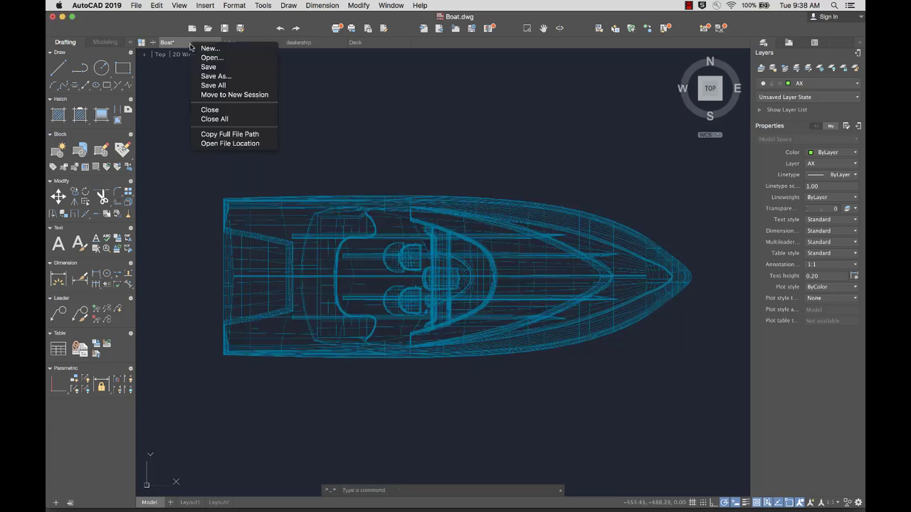
pyautogui.click(191, 46)
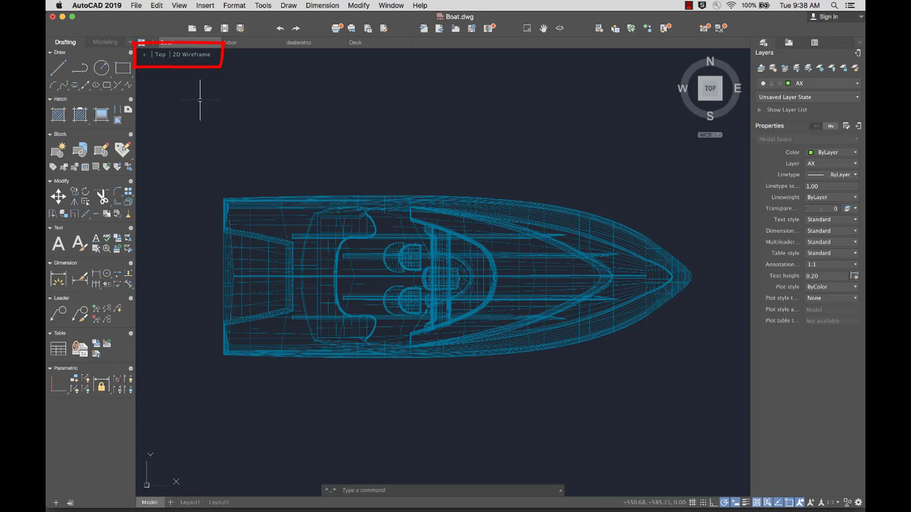
# - Split the drawing area into the Three: Right viewport layout
pyautogui.click(143, 55)
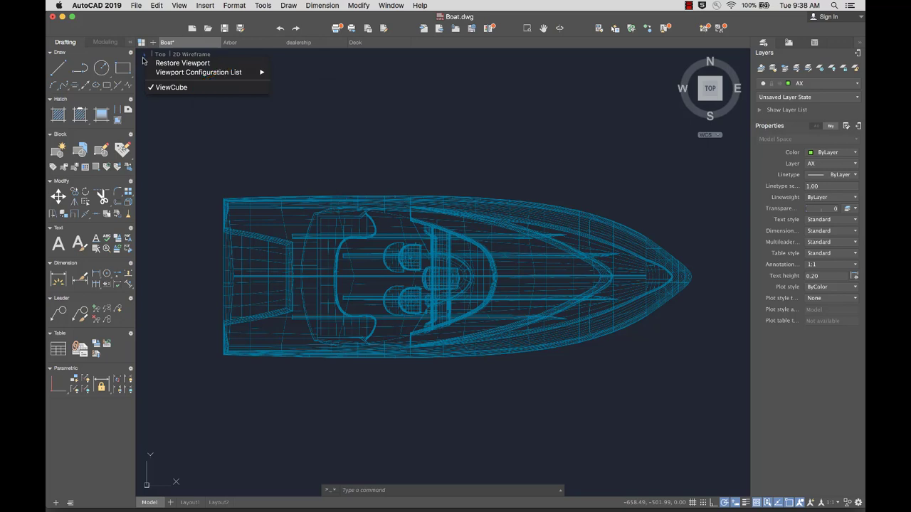
pyautogui.moveTo(161, 73)
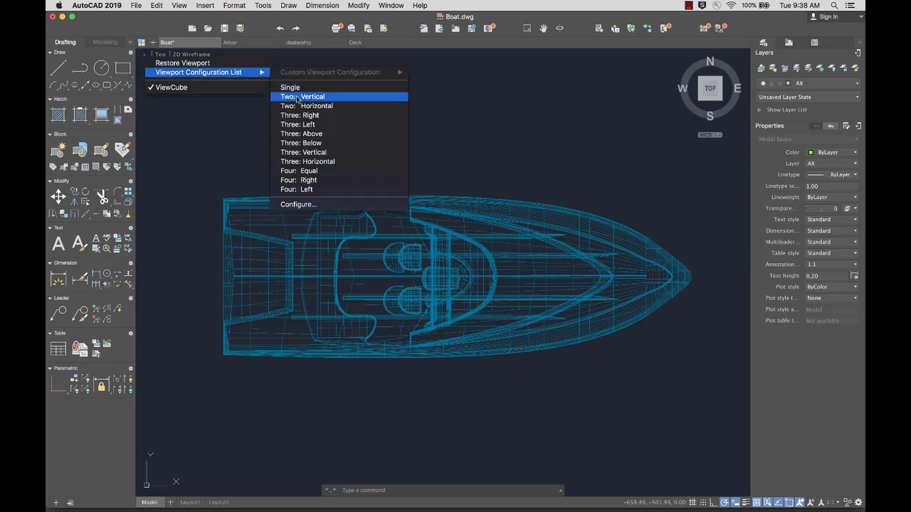
pyautogui.click(314, 116)
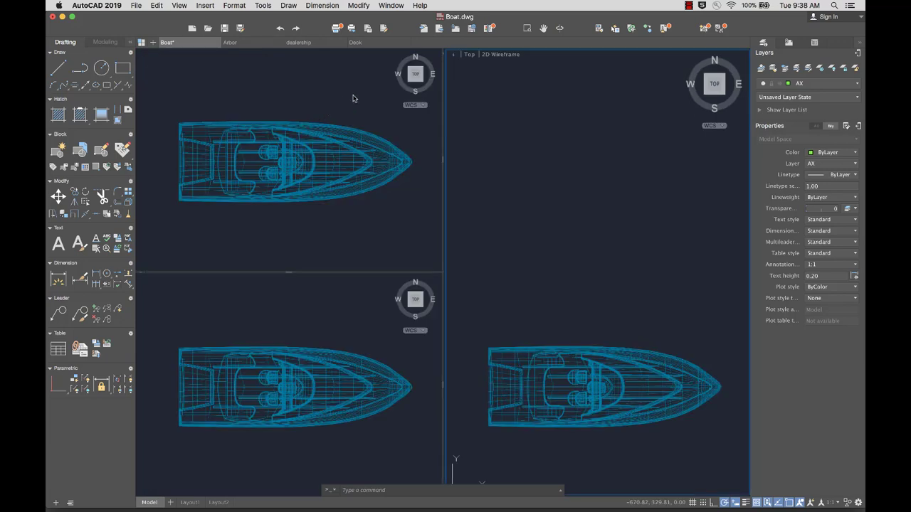
# - Show the right viewport from SW Isometric with the Conceptual visual style
pyautogui.click(469, 54)
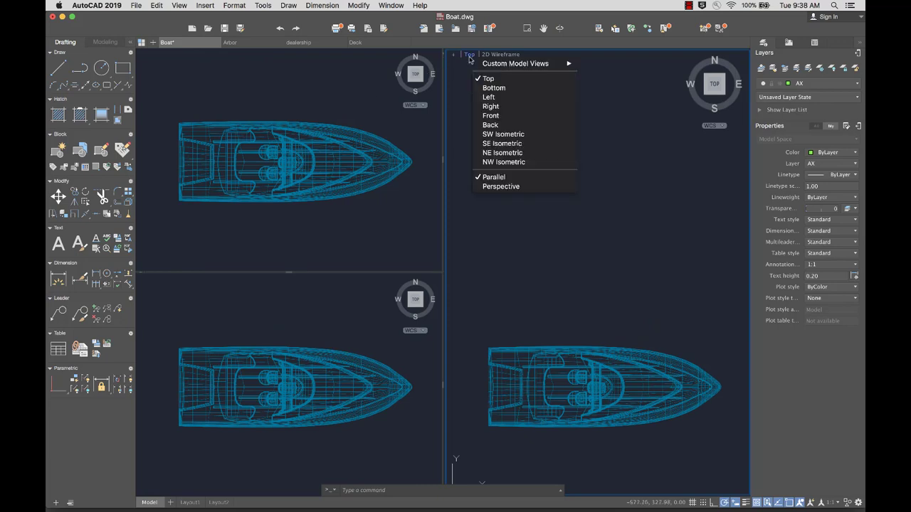
pyautogui.click(503, 134)
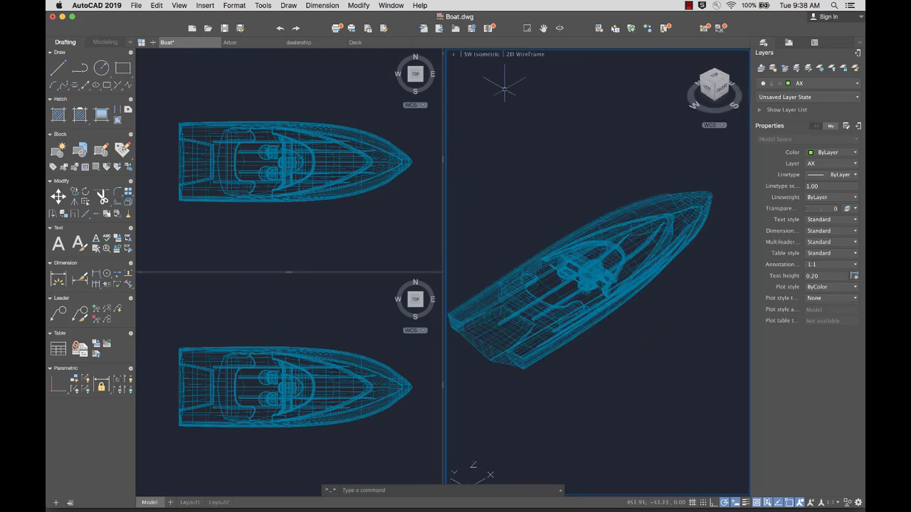
pyautogui.click(523, 55)
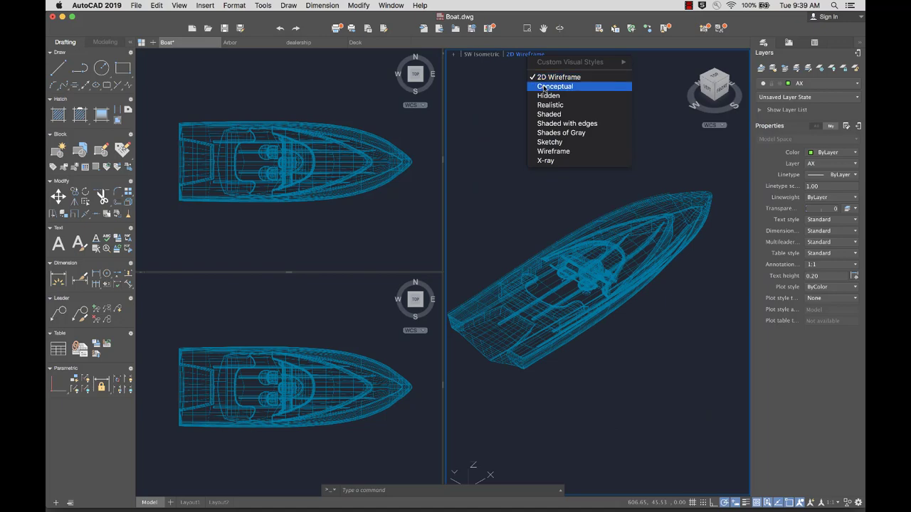
pyautogui.click(544, 85)
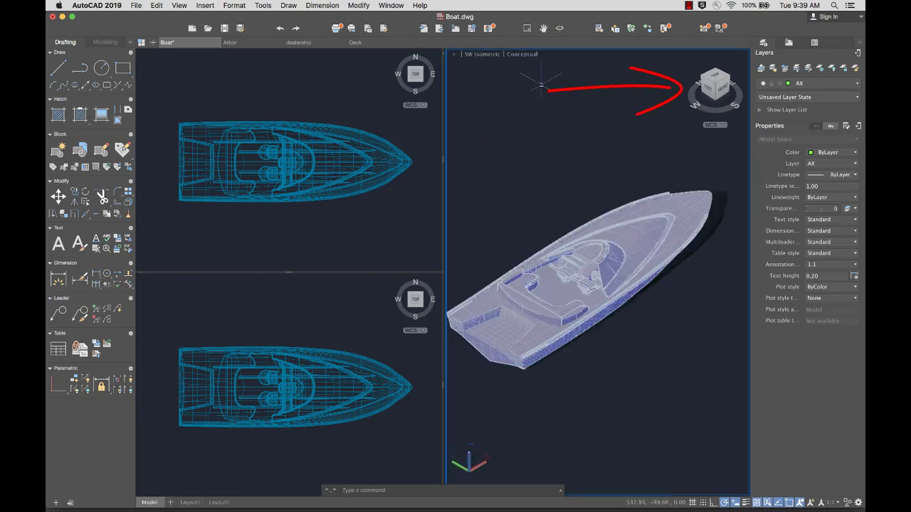
# - Use the ViewCube to go from the Front view to SE Isometric
pyautogui.click(721, 90)
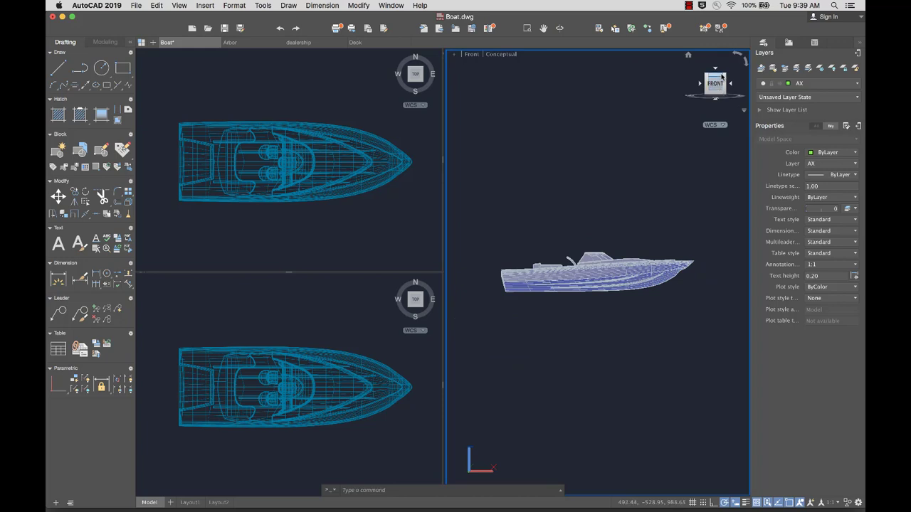
pyautogui.click(725, 78)
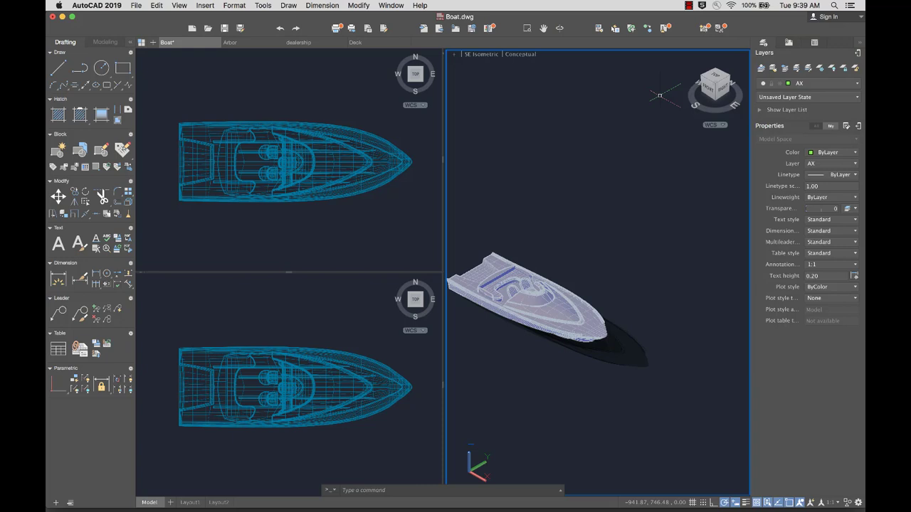
# - Check Reference Manager, then float, move, widen and redock the Layers palette above Properties
pyautogui.click(788, 44)
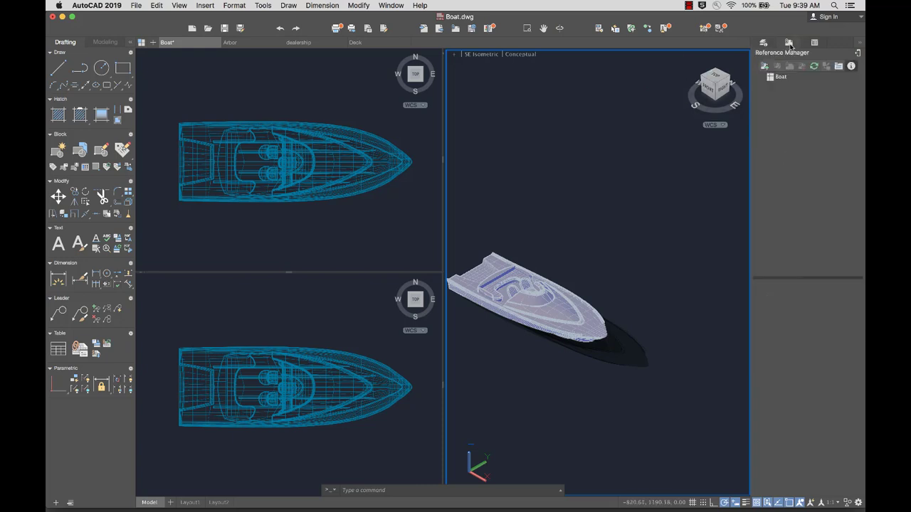
pyautogui.click(764, 44)
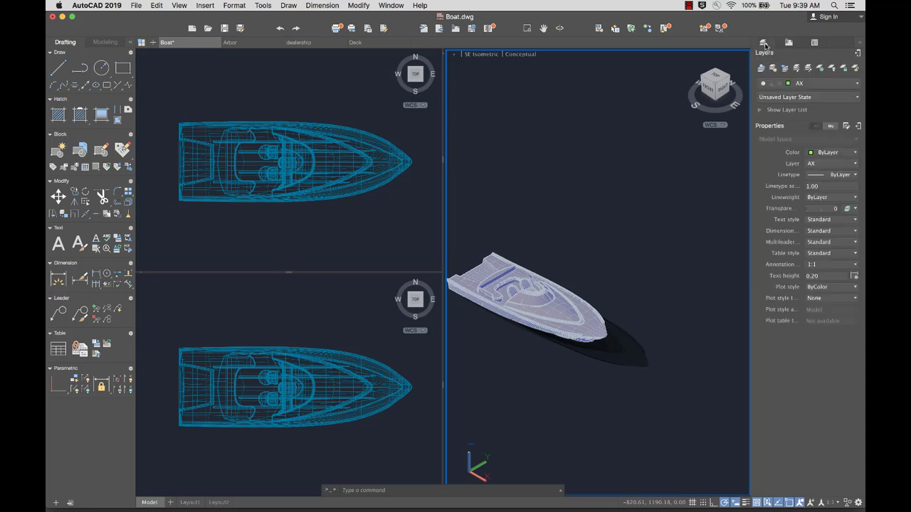
pyautogui.click(857, 56)
pyautogui.moveTo(480, 166); pyautogui.dragTo(358, 105)
pyautogui.moveTo(411, 155); pyautogui.dragTo(469, 154)
pyautogui.click(464, 107)
# - Collapse the Layers and Properties palette to tabs
pyautogui.click(858, 46)
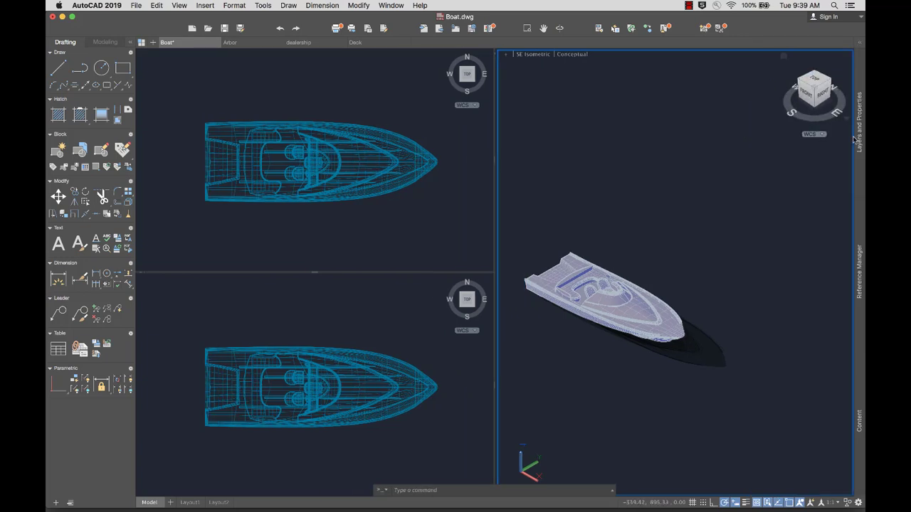
pyautogui.moveTo(859, 140)
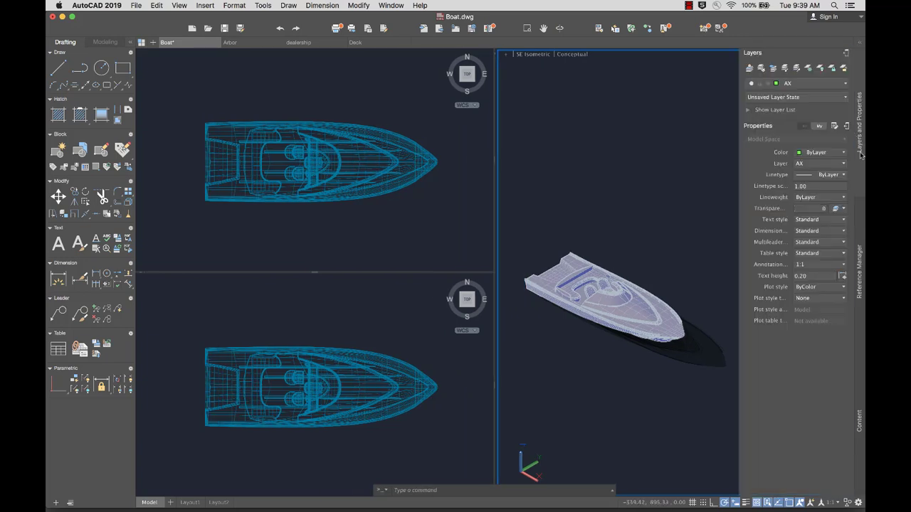
pyautogui.moveTo(861, 226)
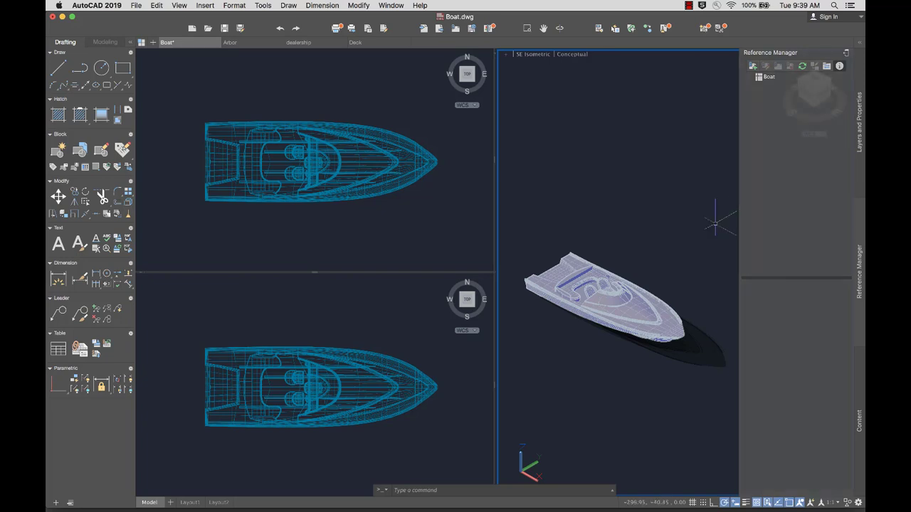
# - Pin the Layers and Properties palette open beside Boat.dwg's three viewports
pyautogui.click(861, 43)
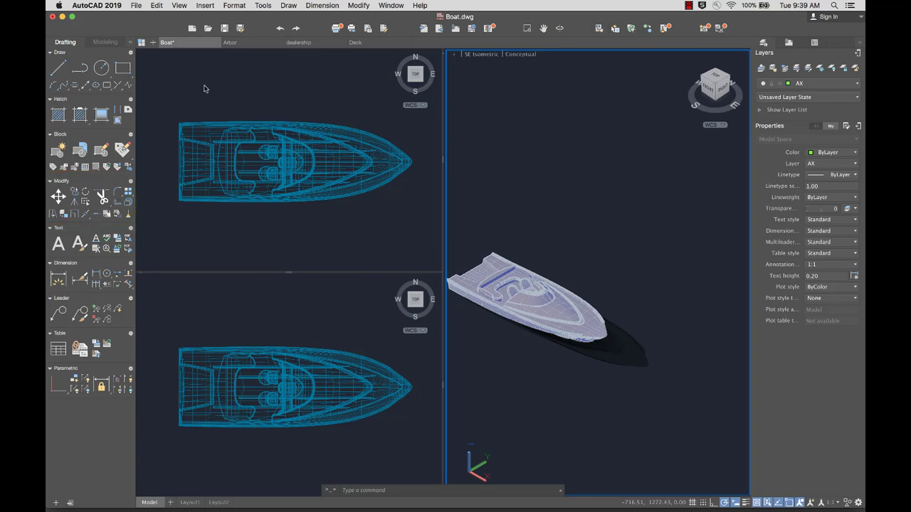
pyautogui.click(100, 45)
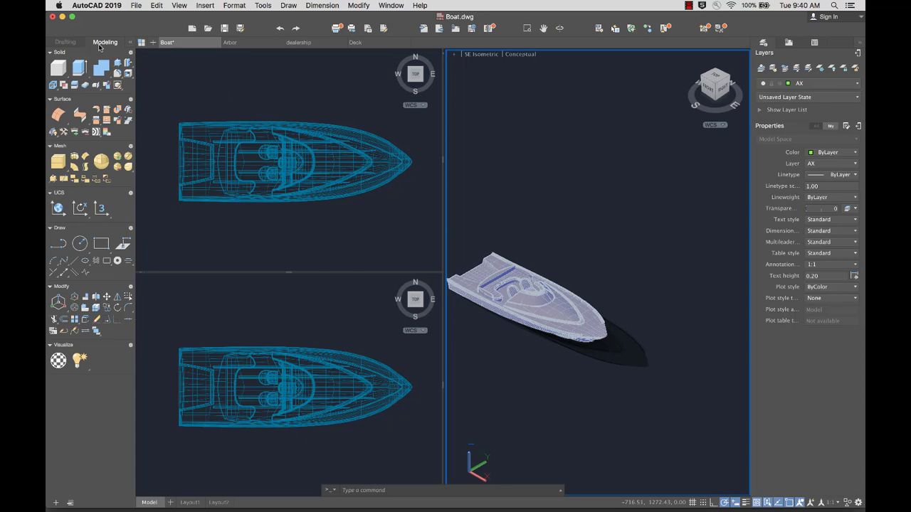
pyautogui.click(70, 43)
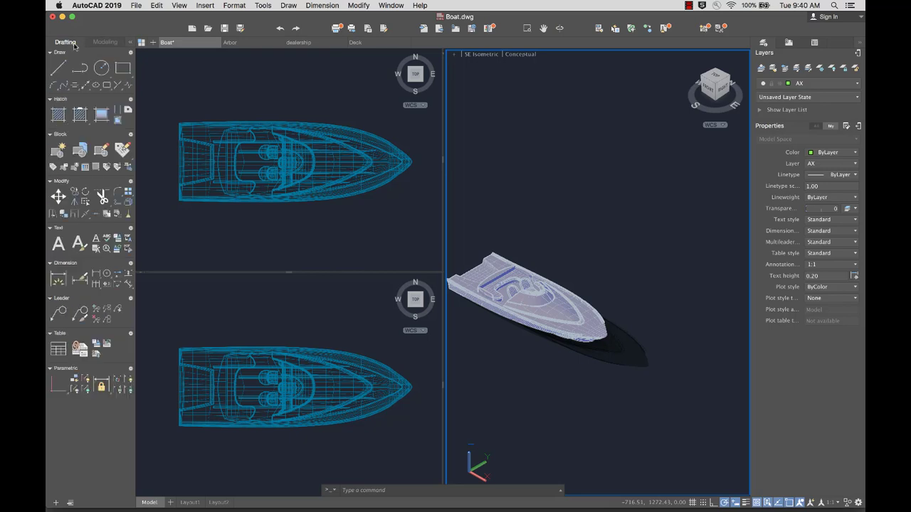
pyautogui.click(130, 42)
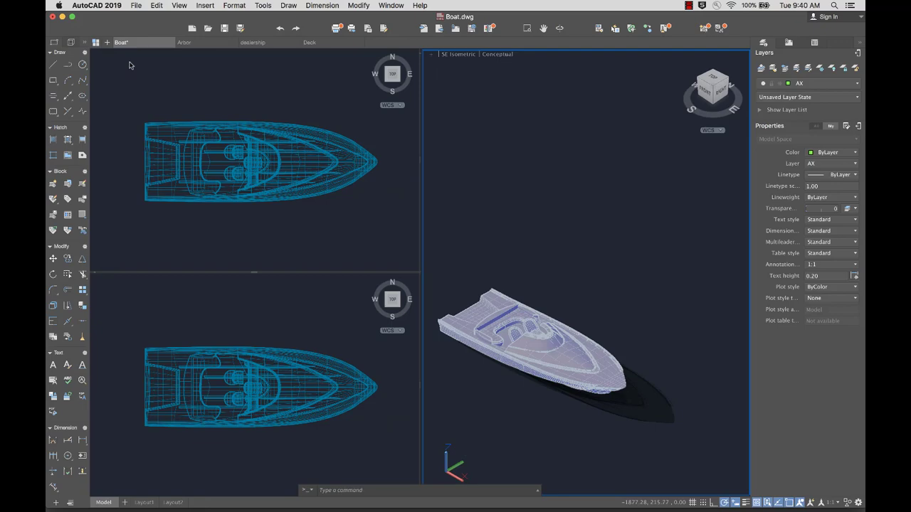
# - Widen the tool palette and collapse, then re-expand, the Hatch section
pyautogui.click(85, 43)
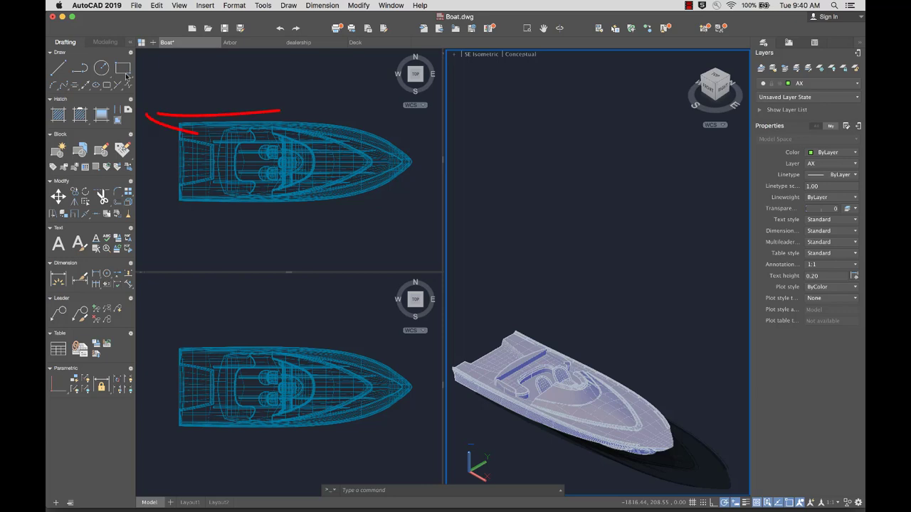
pyautogui.click(50, 100)
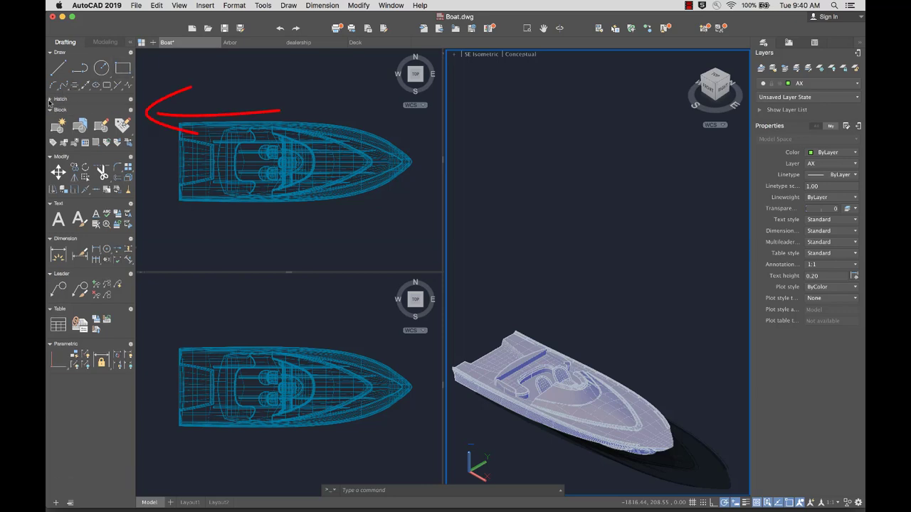
pyautogui.click(50, 99)
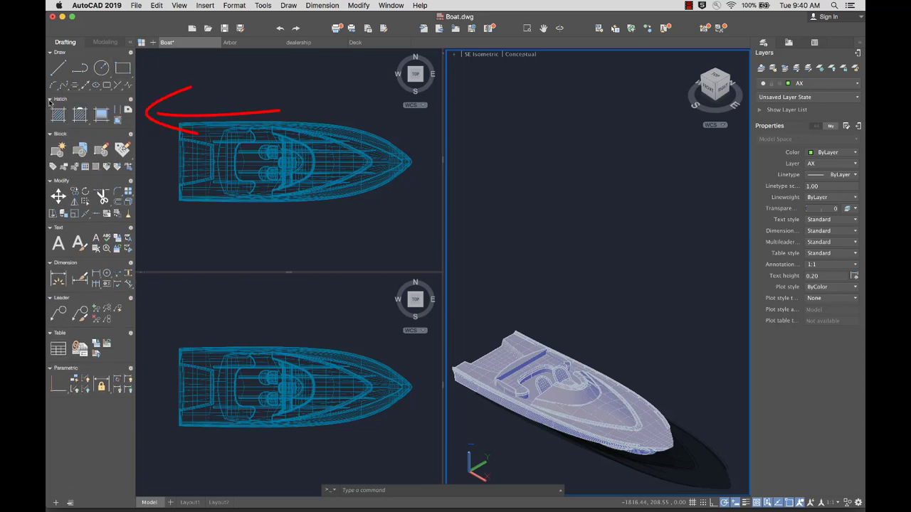
# - Check Modify's tool list, then drag the Text section above Modify
pyautogui.click(131, 182)
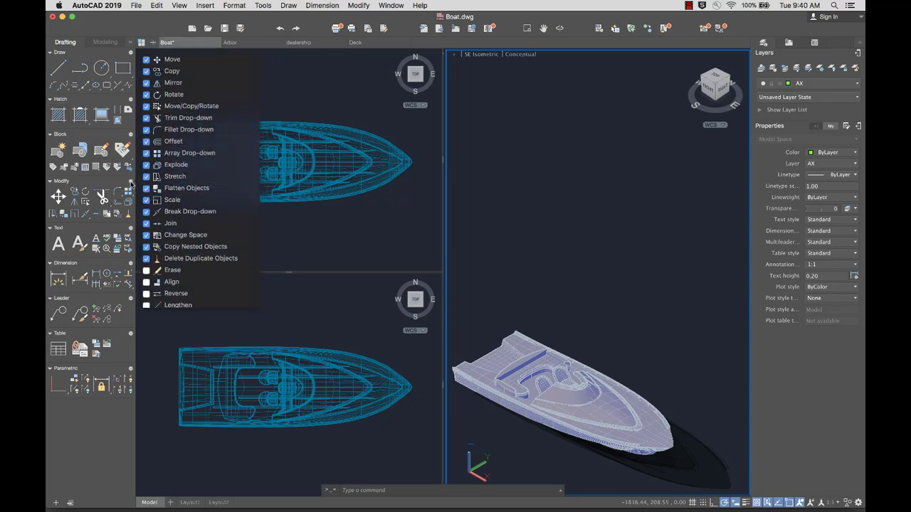
pyautogui.click(130, 184)
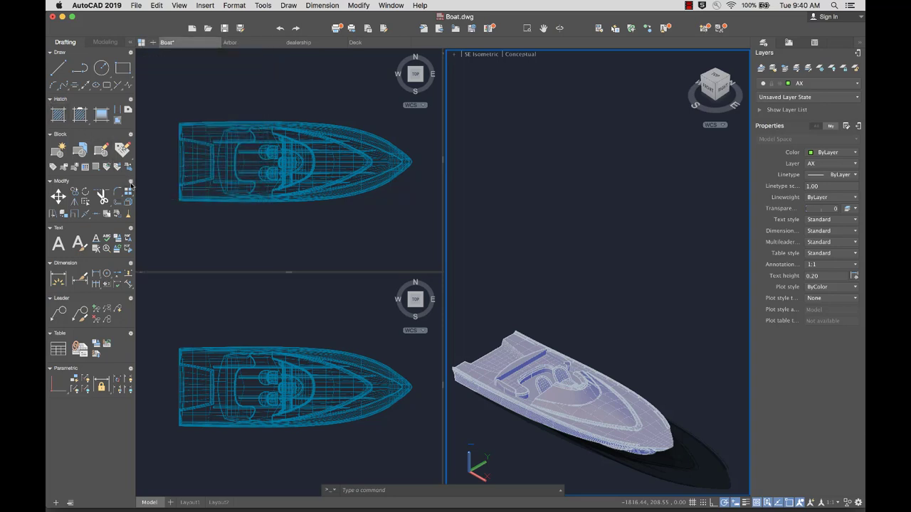
pyautogui.click(70, 503)
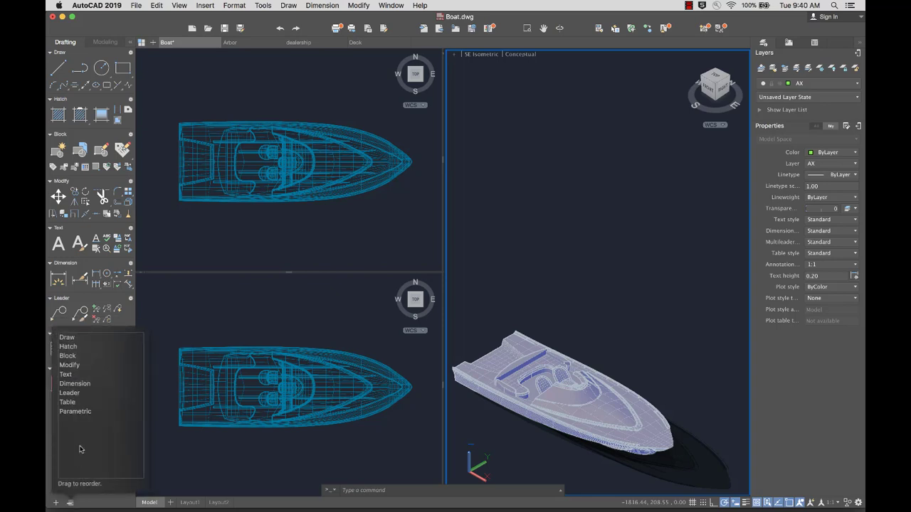
pyautogui.moveTo(74, 382); pyautogui.dragTo(70, 364)
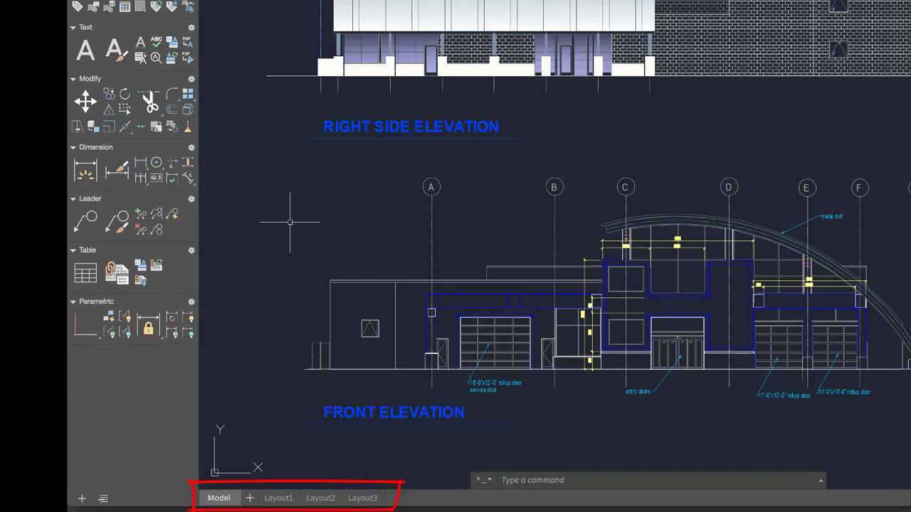
# - Switch to the Layout1 sheet showing the right side and front elevations on paper
pyautogui.click(279, 498)
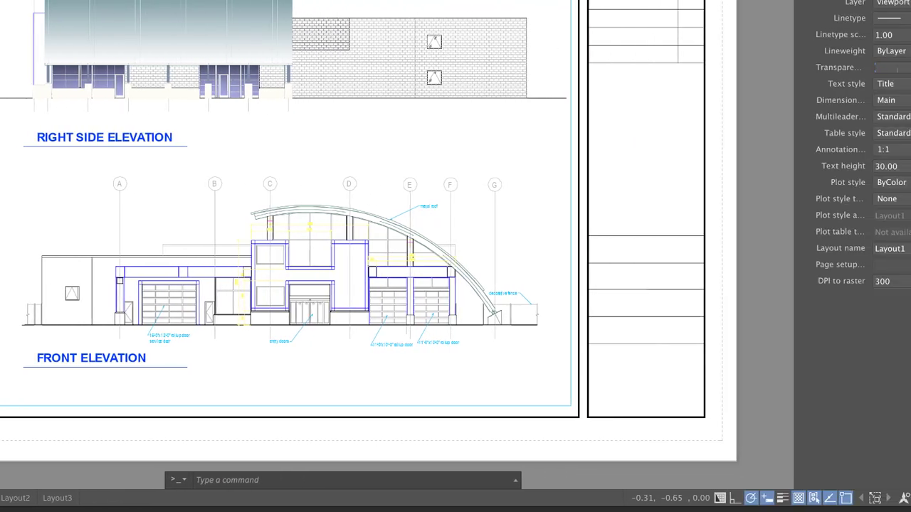
# - Return to Model space, turn off a status-bar drafting aid, and show the customization list
pyautogui.click(217, 498)
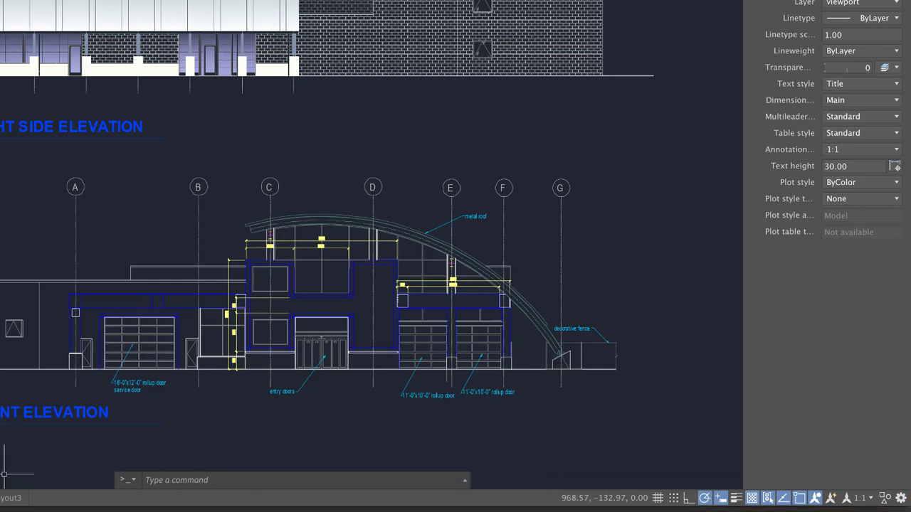
pyautogui.click(799, 499)
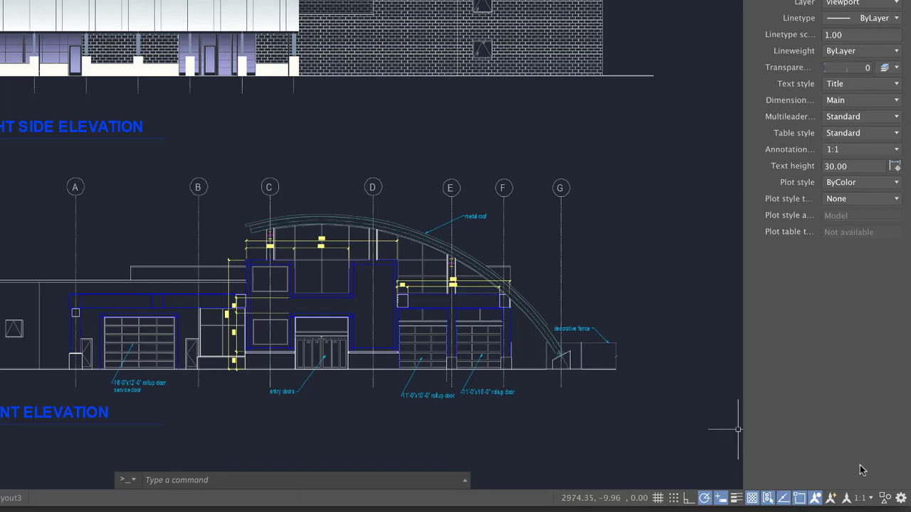
pyautogui.click(901, 498)
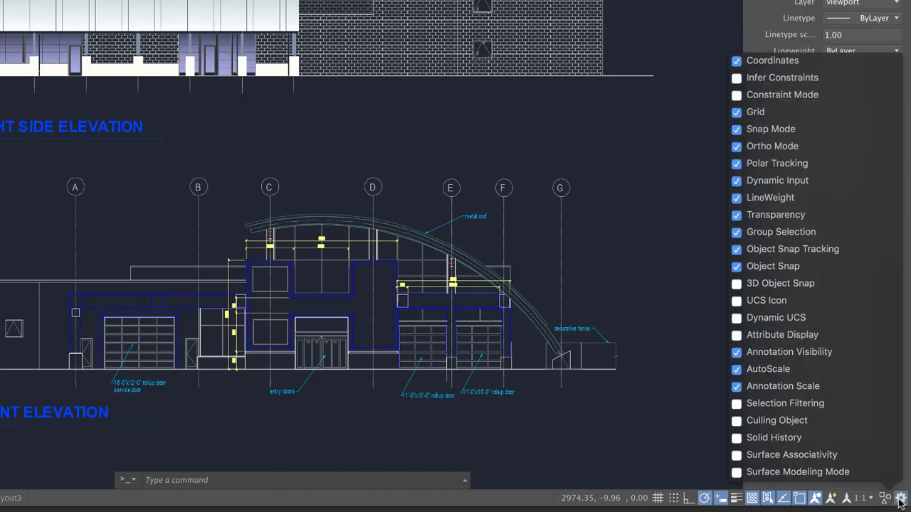
# - Close the drafting-aid list and start CIRCLE by entering C at the command line
pyautogui.click(901, 499)
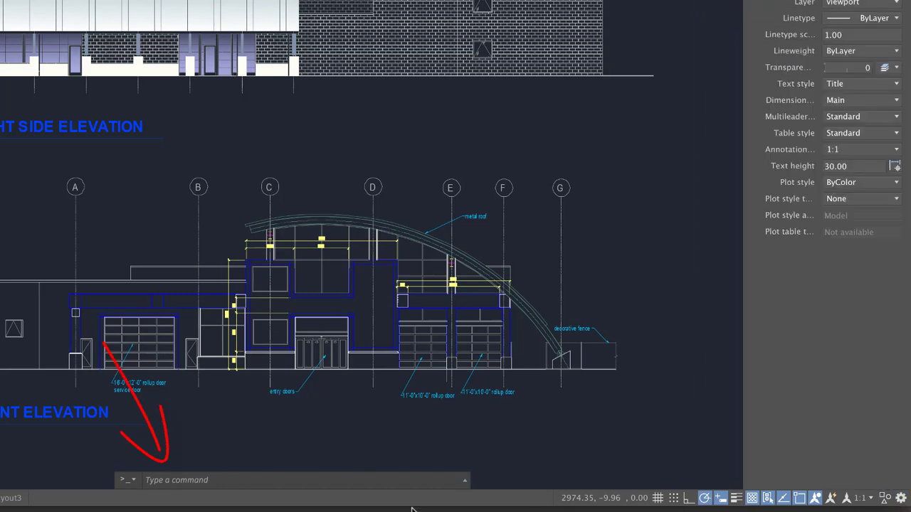
pyautogui.click(273, 480)
pyautogui.write('c')
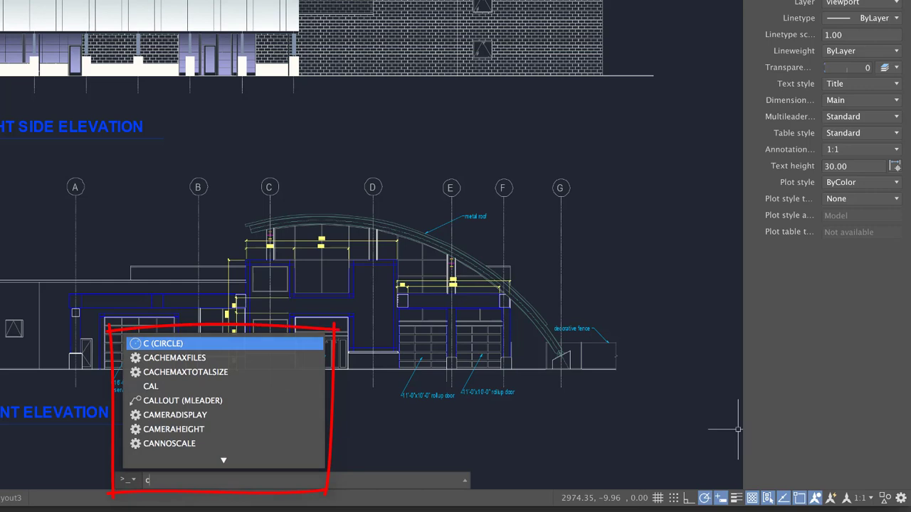
pyautogui.press('Return')
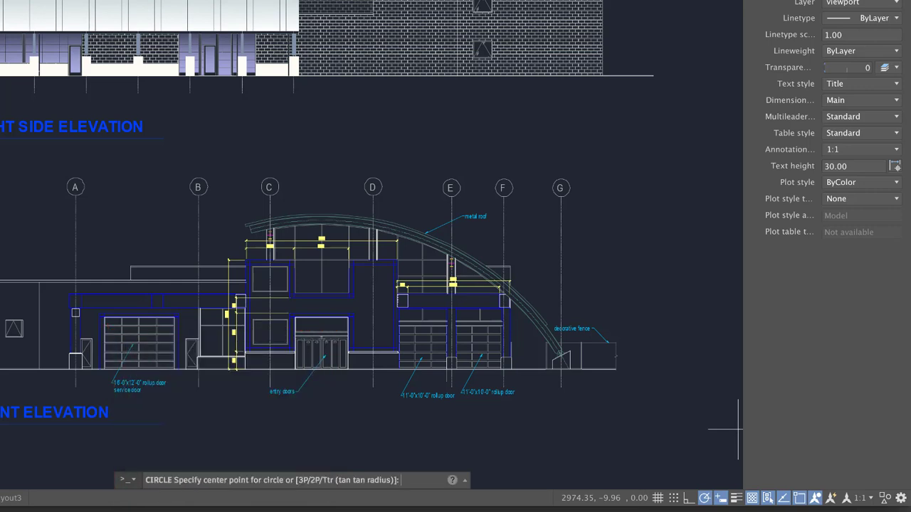